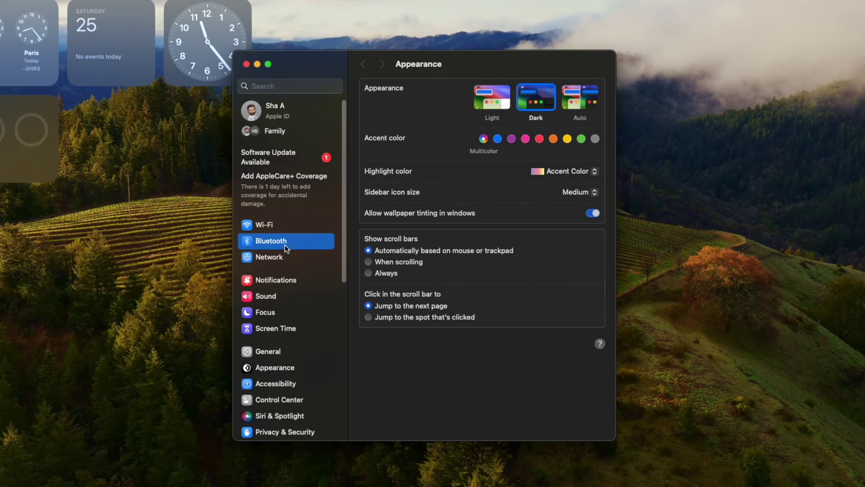
Pair MX Keys over Bluetooth, confirm the passcode, and view its device details.
click(285, 245)
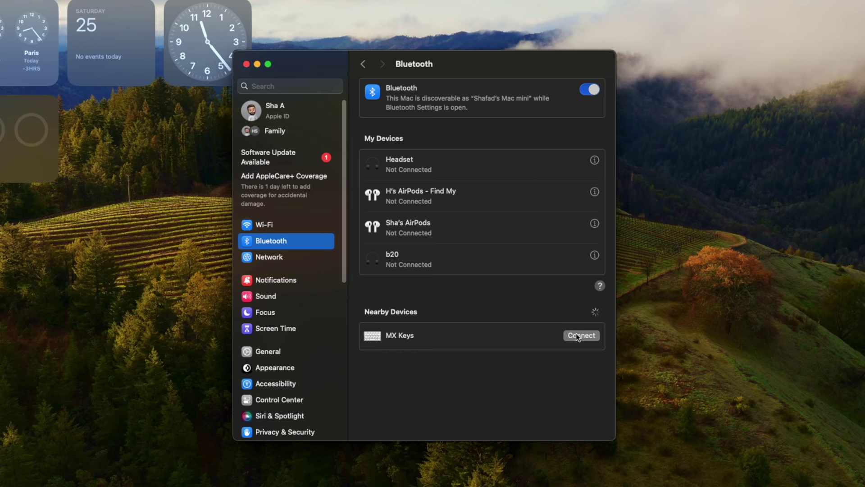
click(579, 335)
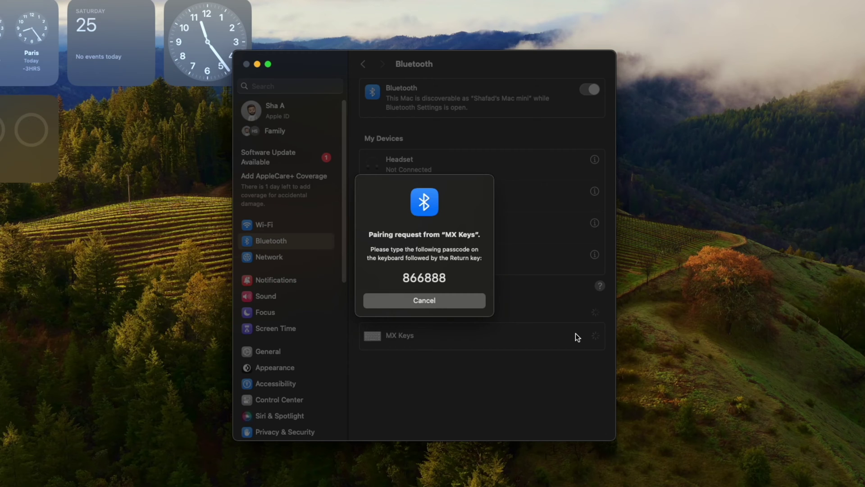
key(Return)
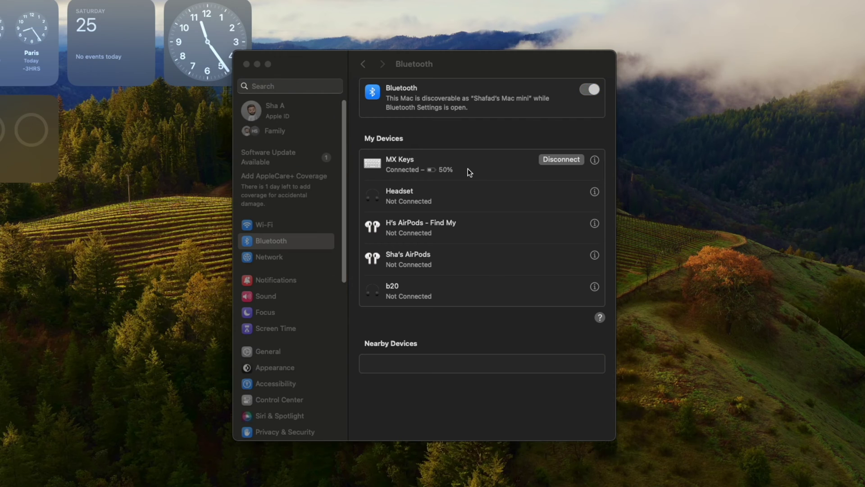
mouse_move(467, 165)
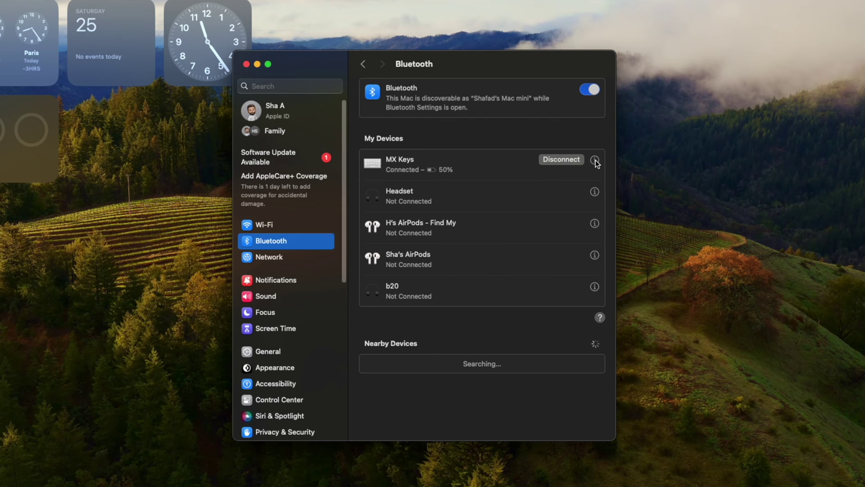
click(596, 160)
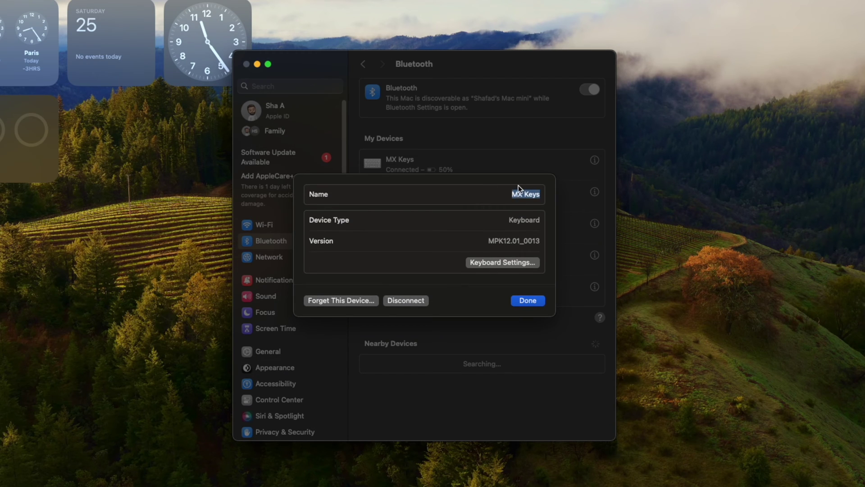
Review the MX Keys Keyboard settings pane, then close System Settings.
click(508, 262)
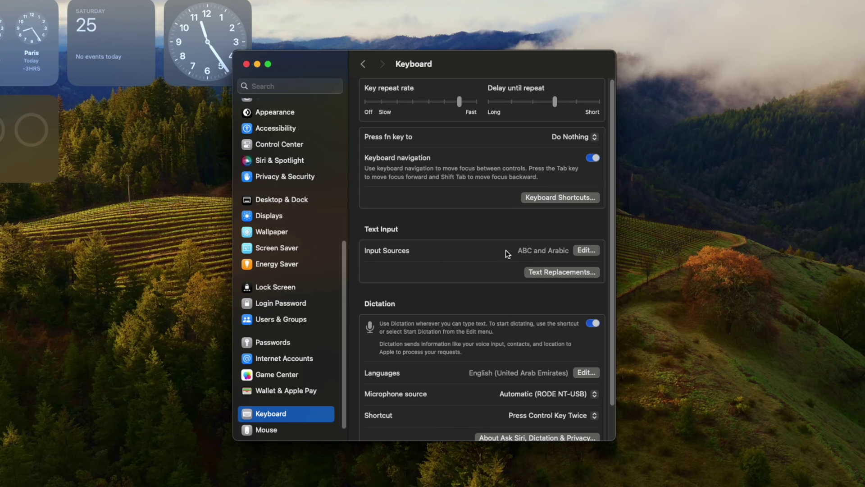
scroll(506, 256, down, 3)
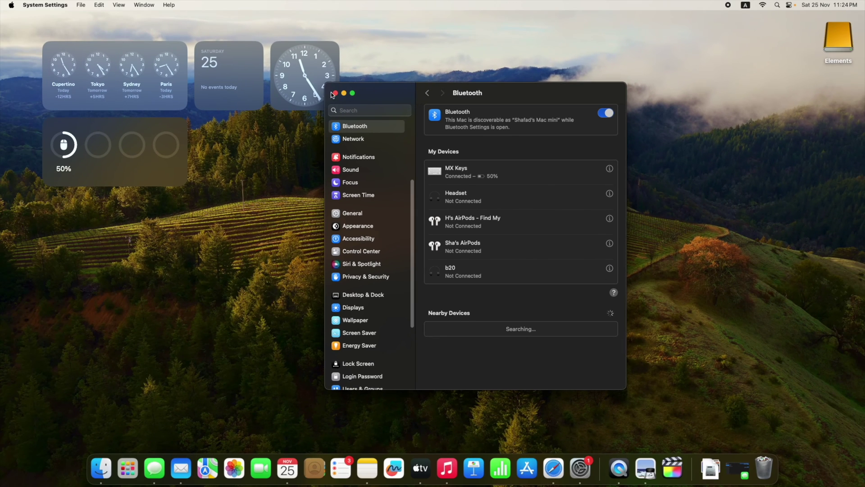
click(335, 93)
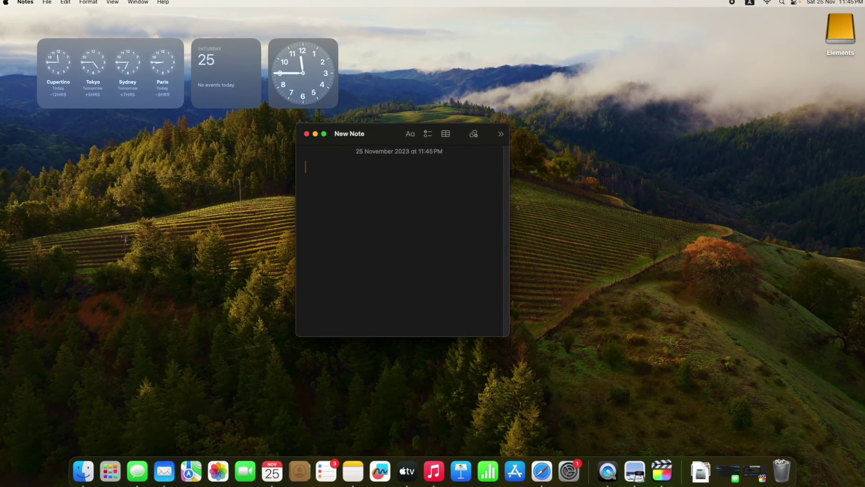
text(Thank you)
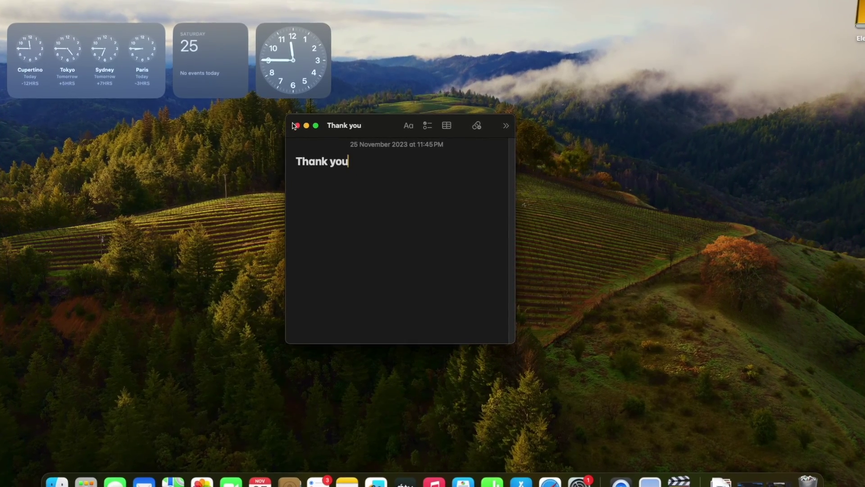
Close the Notes window holding the 'Thank you' test note.
key(super+w)
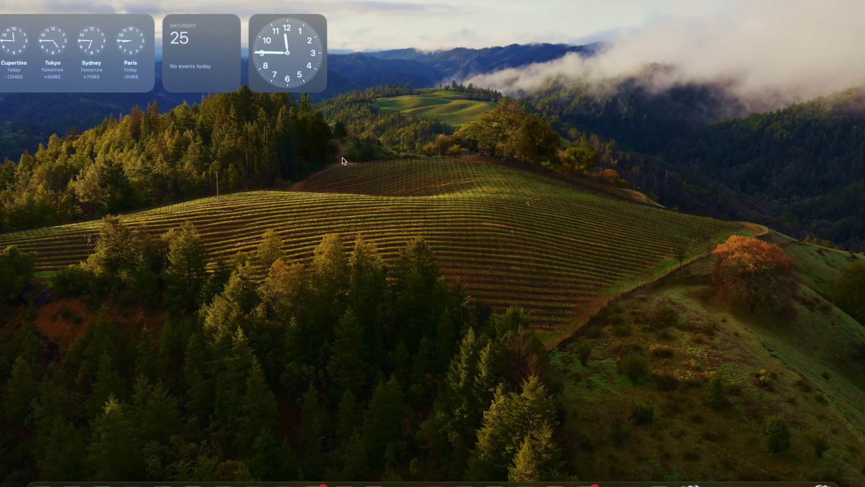